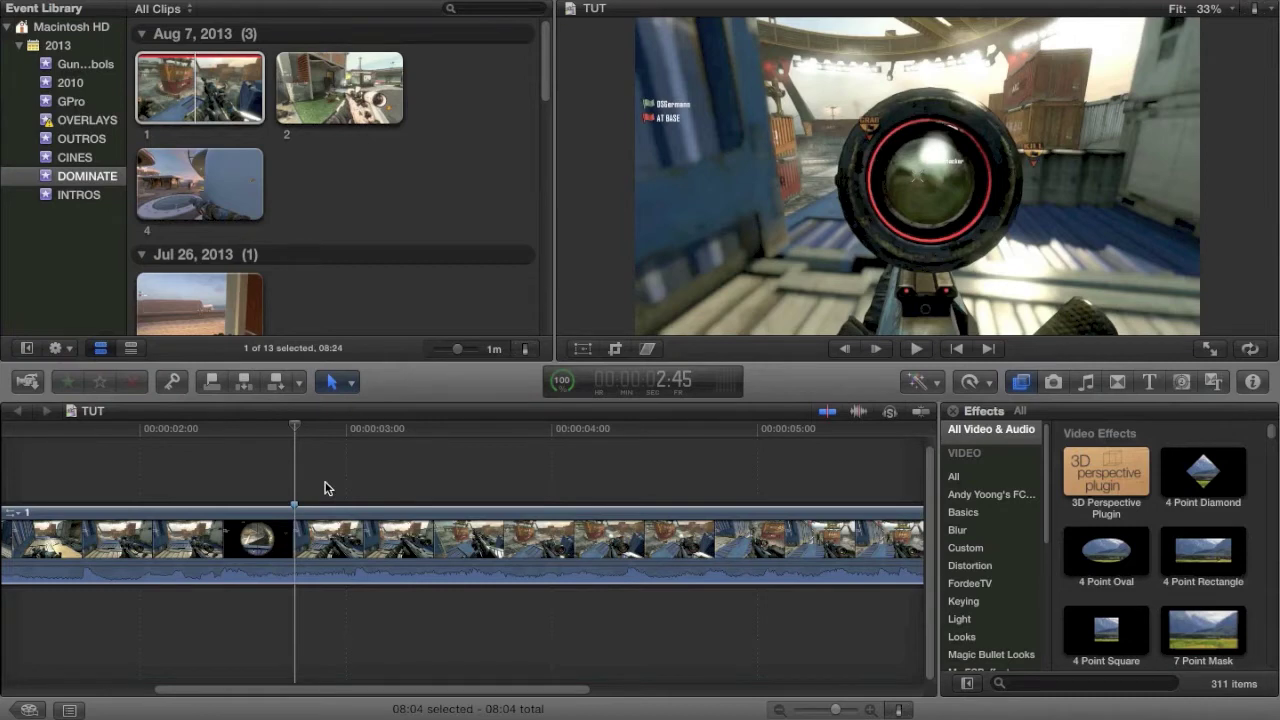
# - Lower the gameplay clip's audio volume at the scope shot until its waveform flattens
pyautogui.click(288, 568)
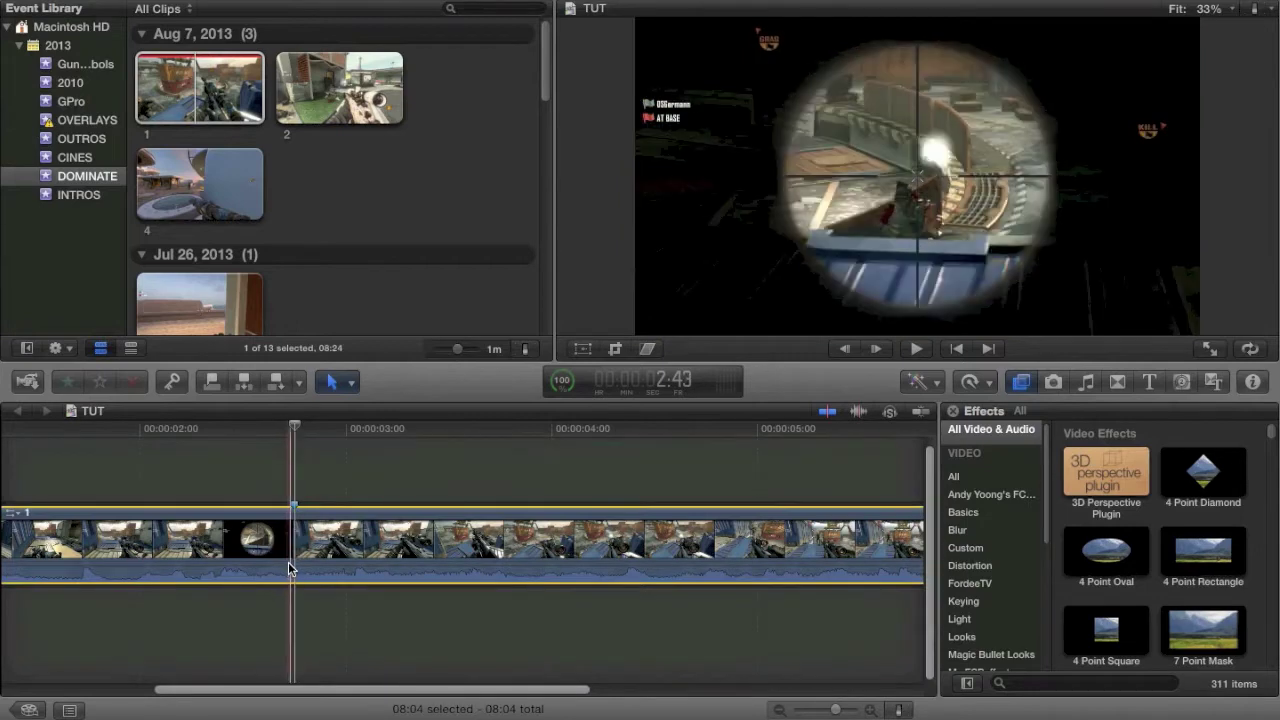
pyautogui.moveTo(289, 568); pyautogui.dragTo(289, 598)
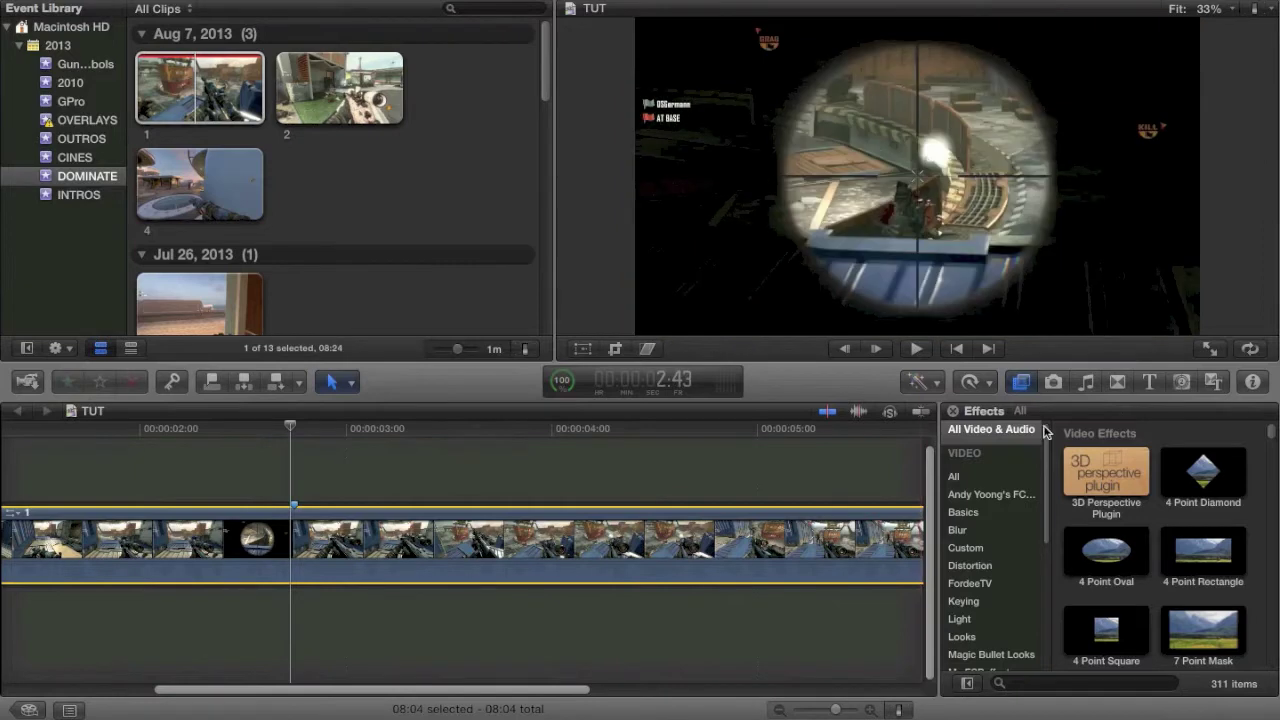
# - Browse all AUDIO effects, then bring up the Music and Sound browser's Gun Sounds collection
pyautogui.scroll(-3, 996, 478)
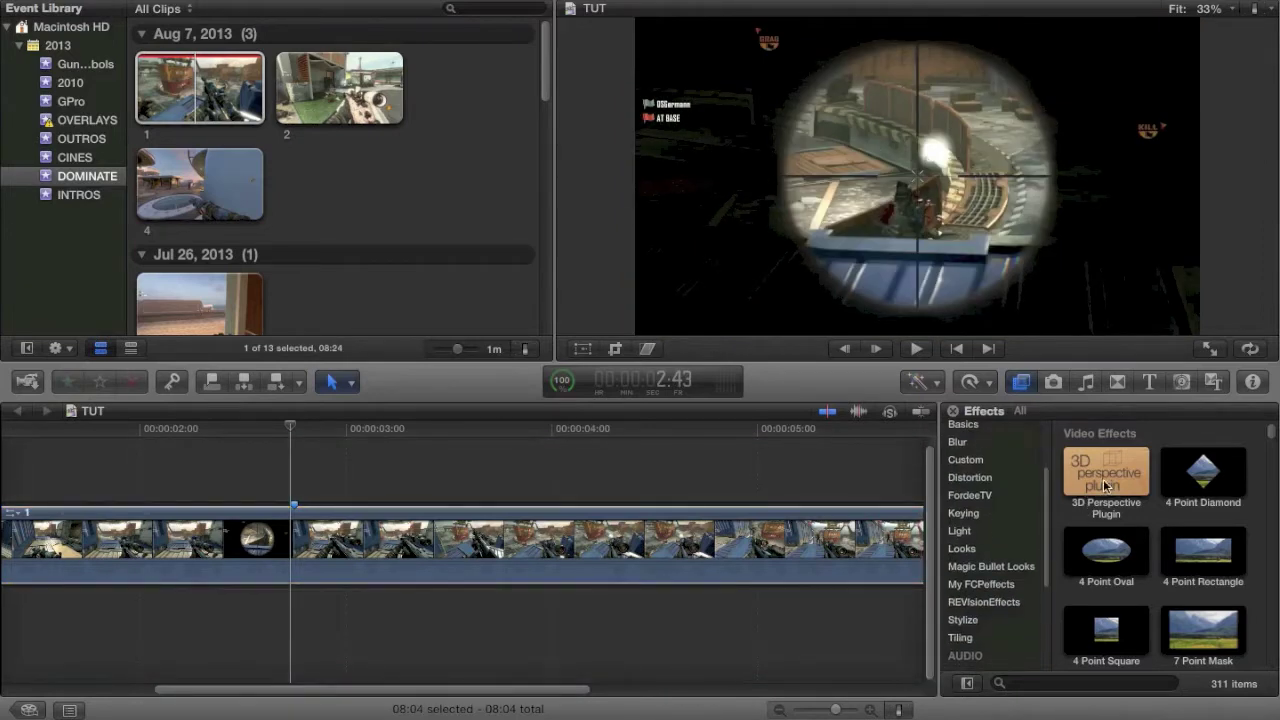
pyautogui.scroll(3, 970, 460)
pyautogui.scroll(-5, 968, 500)
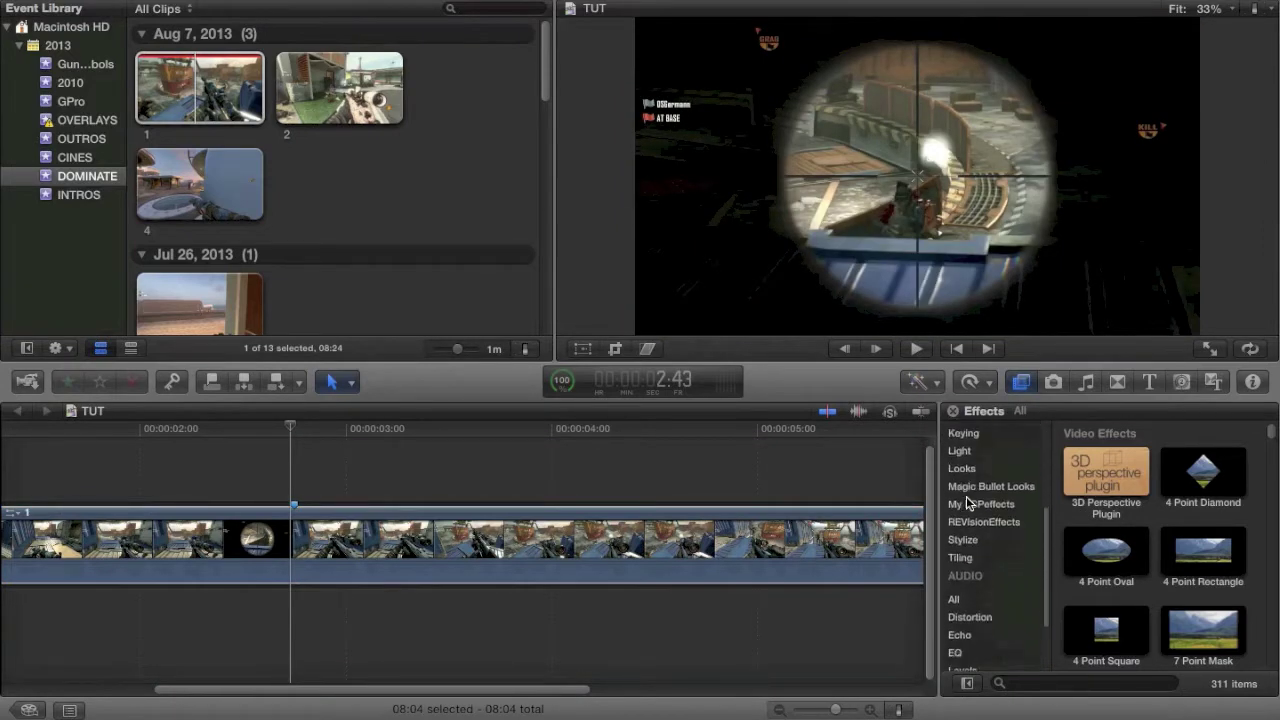
pyautogui.scroll(-3, 967, 503)
pyautogui.click(970, 518)
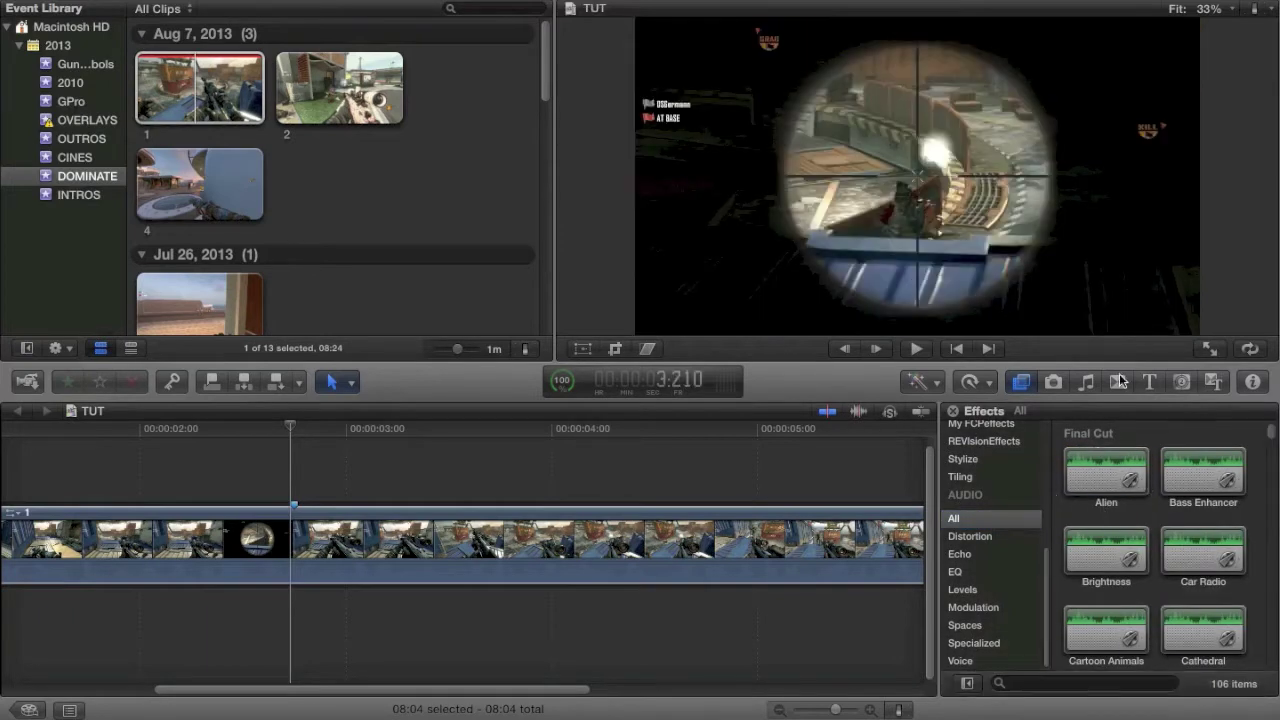
pyautogui.click(1086, 382)
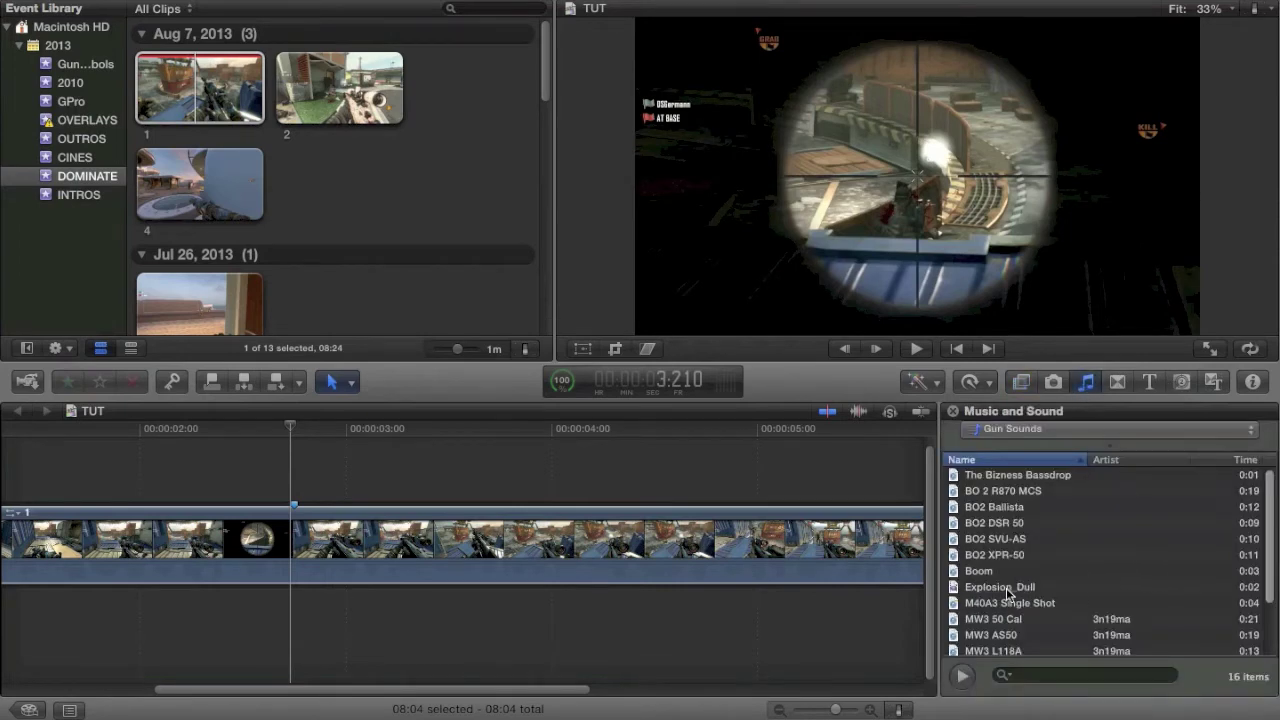
# - Connect Explosion_Dull above the gameplay clip at the scope shot and preview it
pyautogui.moveTo(1000, 587); pyautogui.dragTo(282, 487)
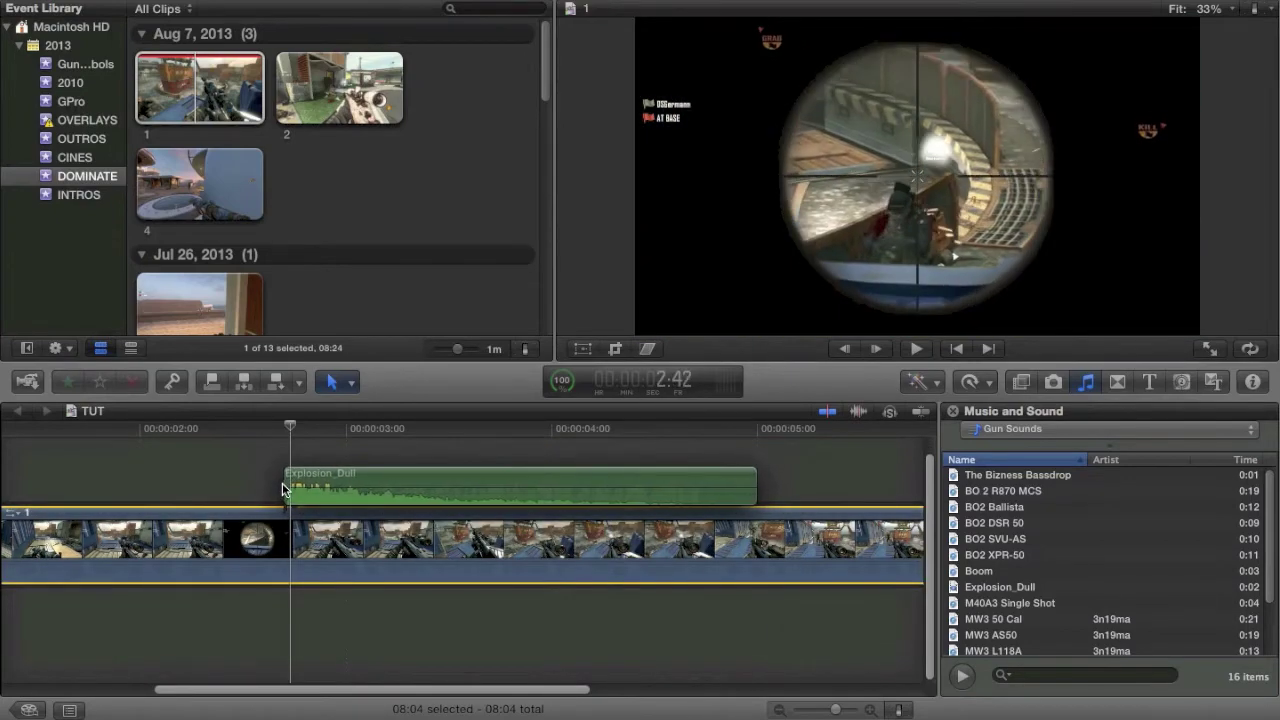
pyautogui.click(335, 480)
pyautogui.click(335, 480)
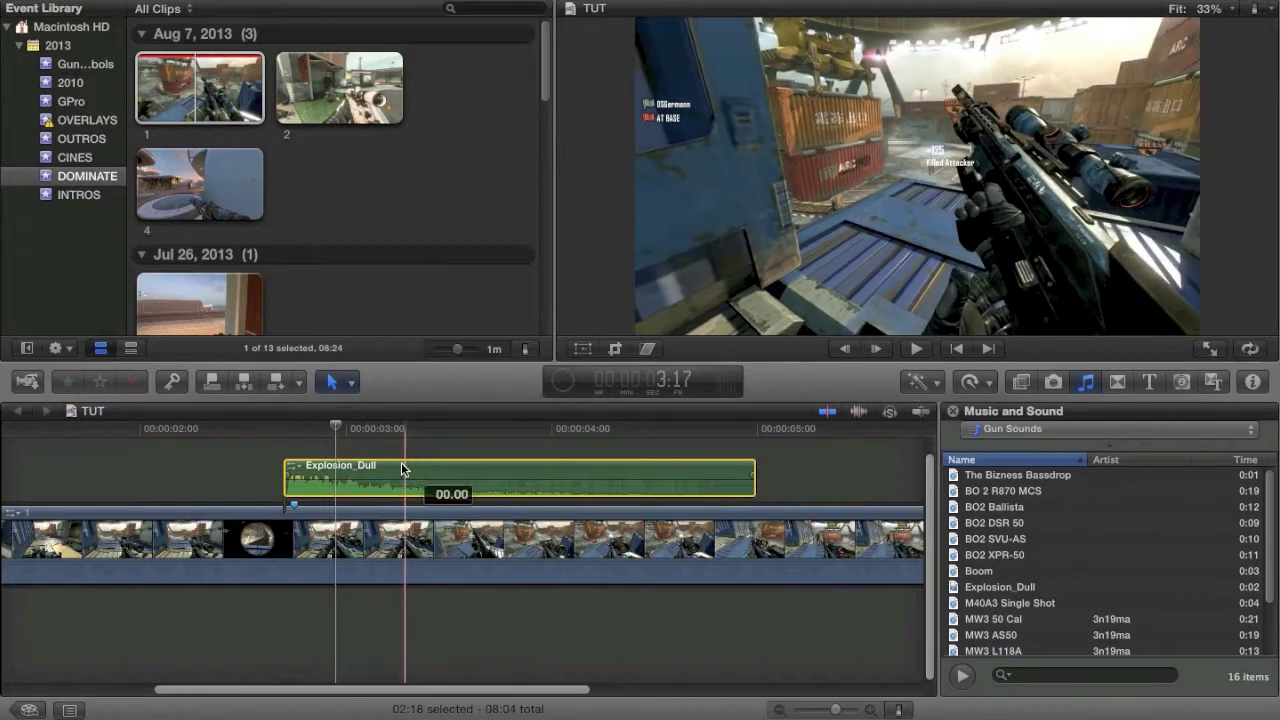
pyautogui.click(403, 469)
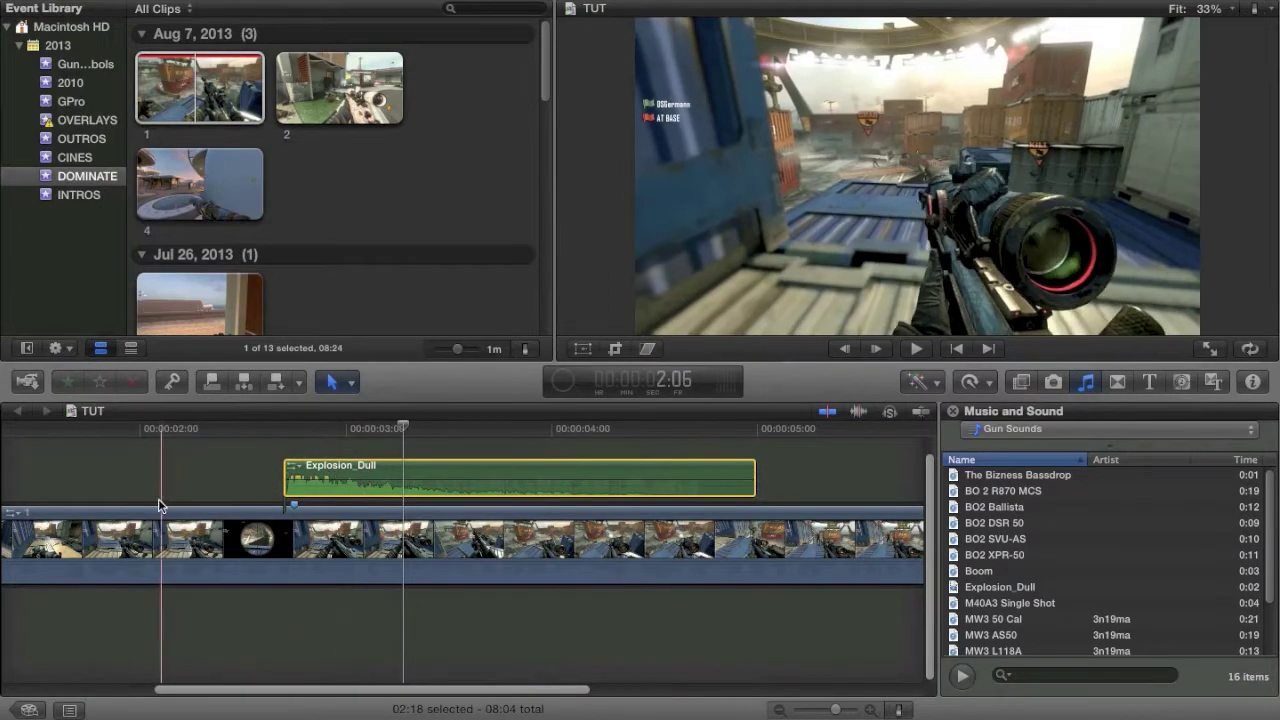
# - Show Explosion_Dull's audio settings in the Inspector and set its Equalization to Bass Boost
pyautogui.click(1254, 382)
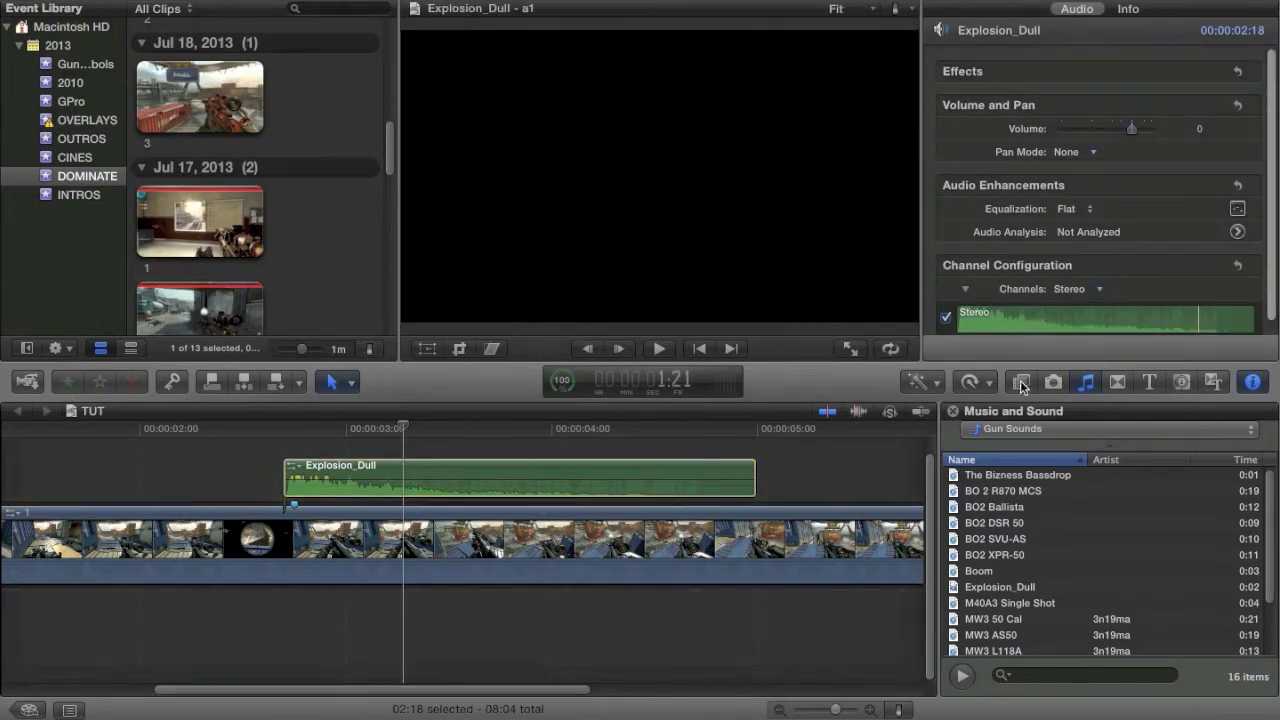
pyautogui.click(1021, 382)
pyautogui.click(350, 467)
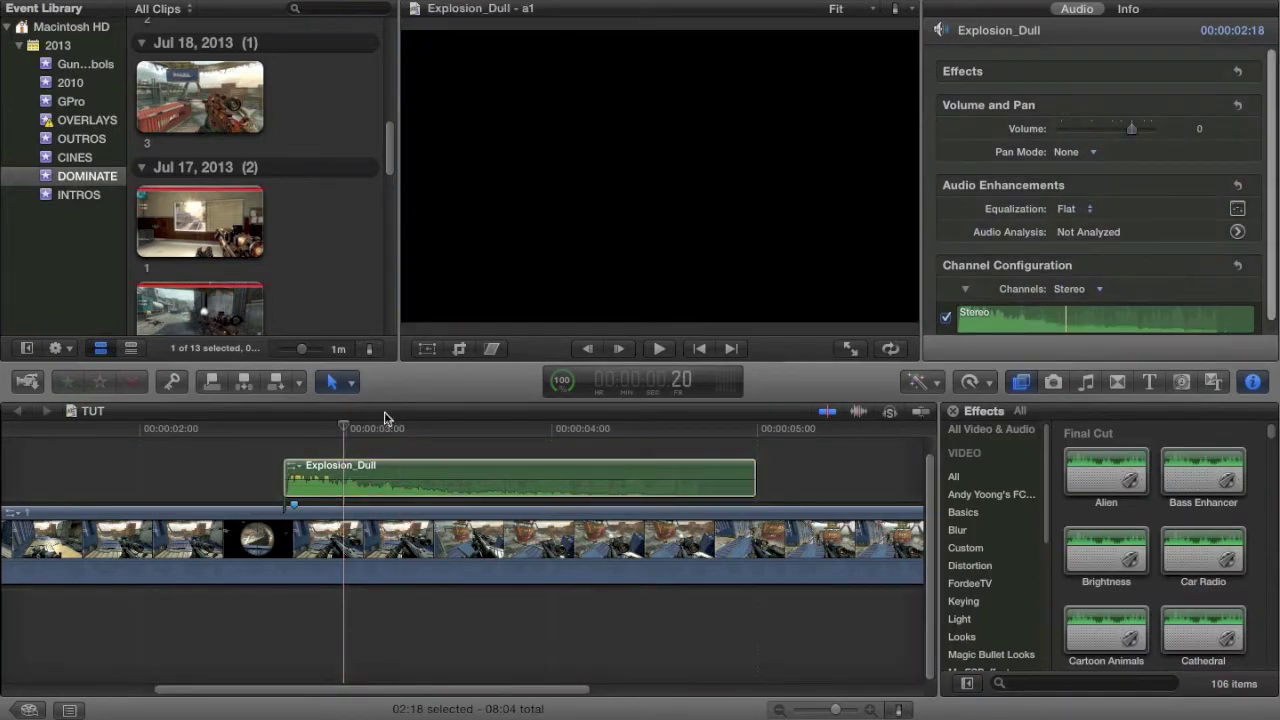
pyautogui.click(350, 475)
pyautogui.click(292, 466)
pyautogui.click(199, 487)
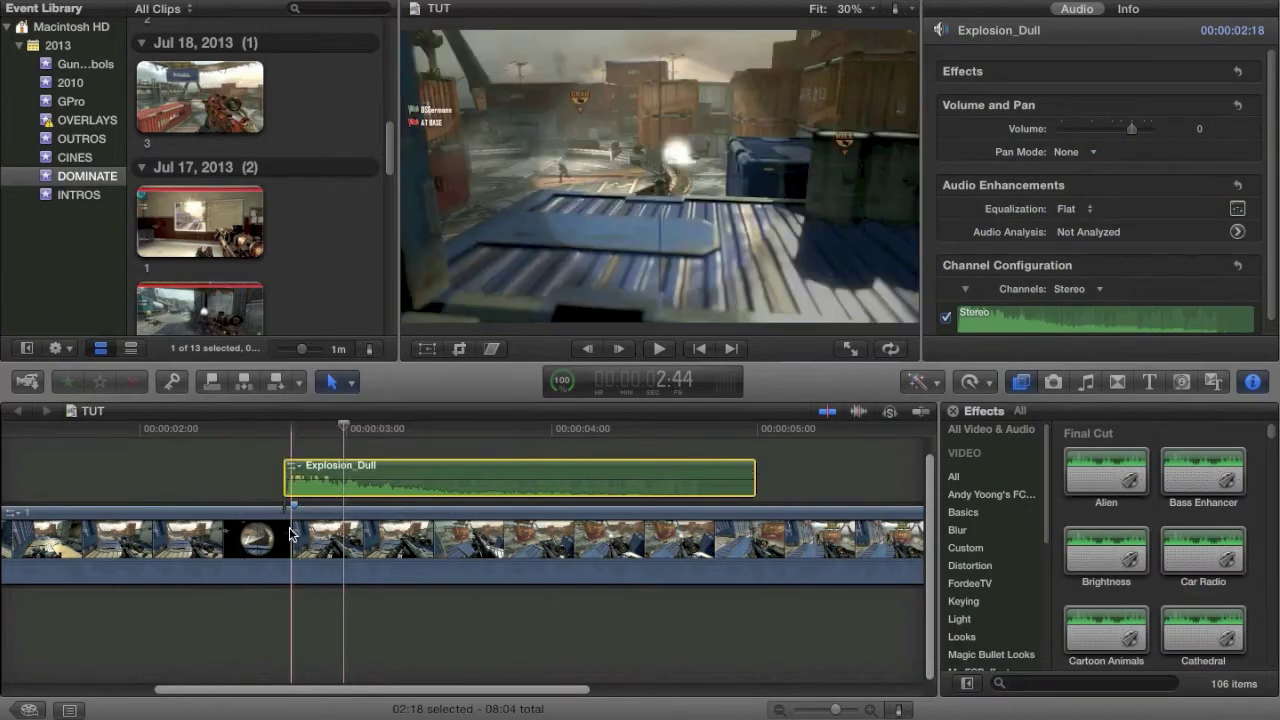
pyautogui.click(285, 540)
pyautogui.click(289, 488)
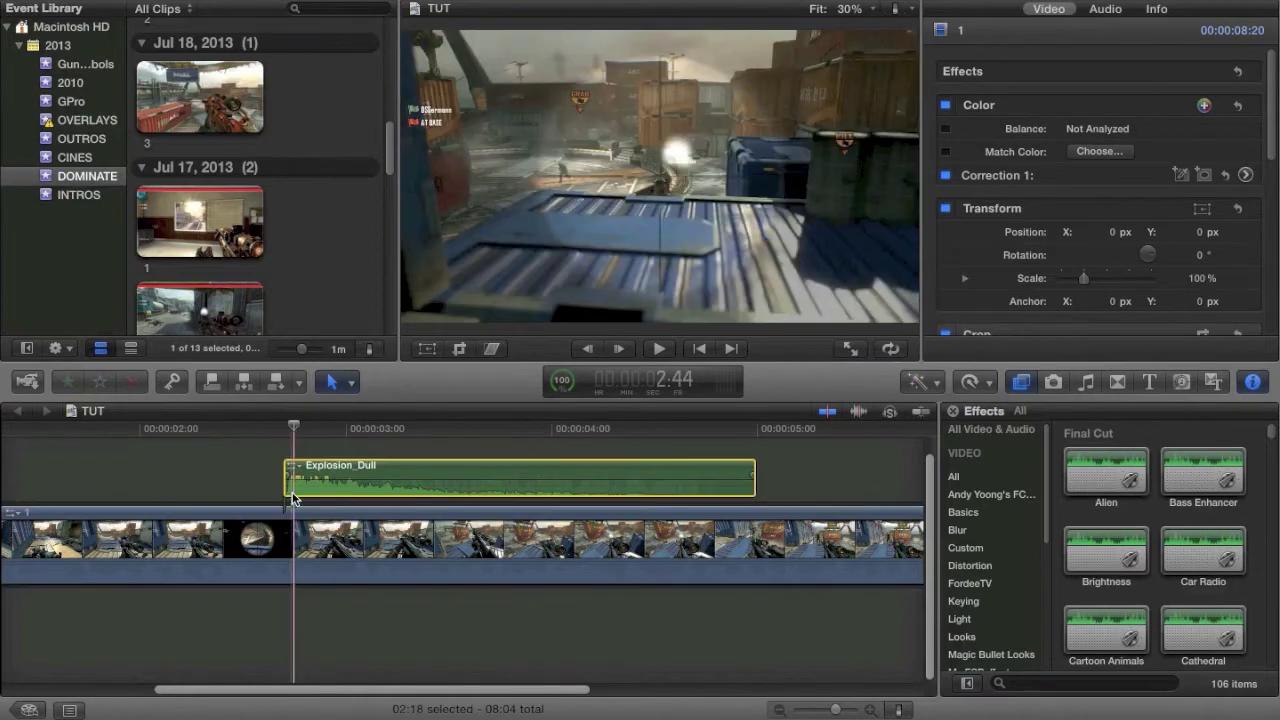
pyautogui.click(1066, 209)
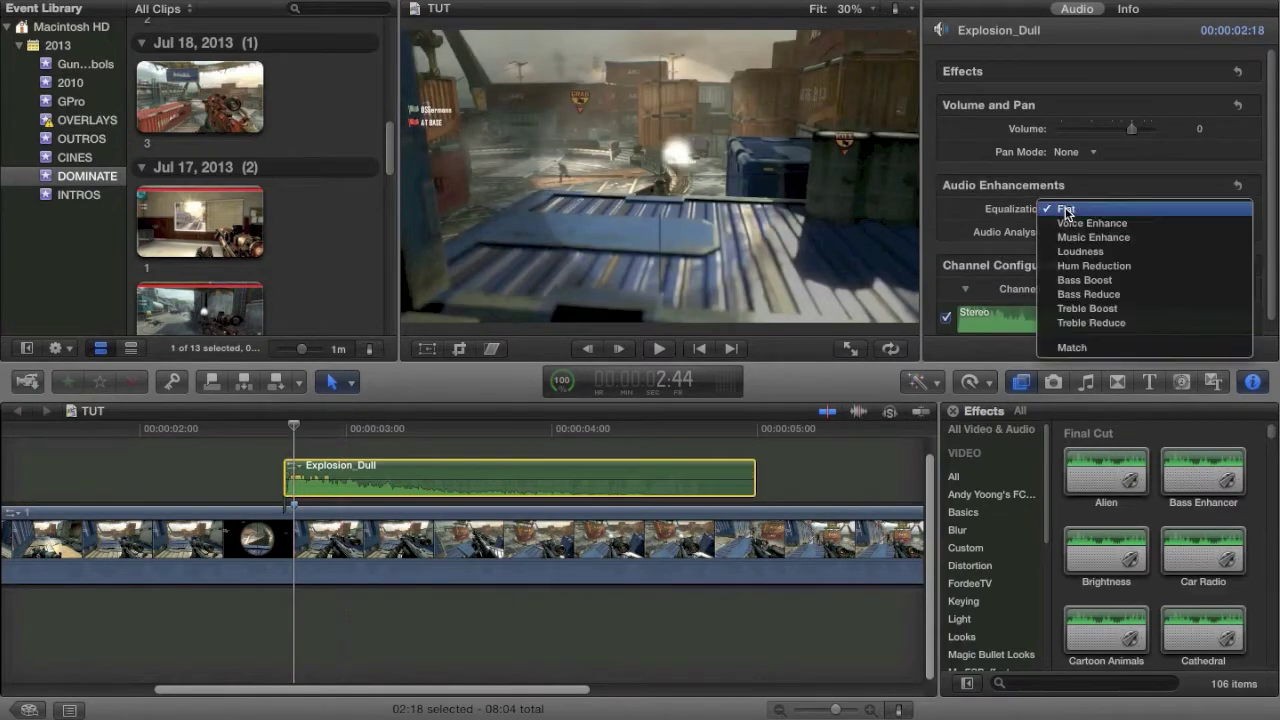
pyautogui.click(1084, 280)
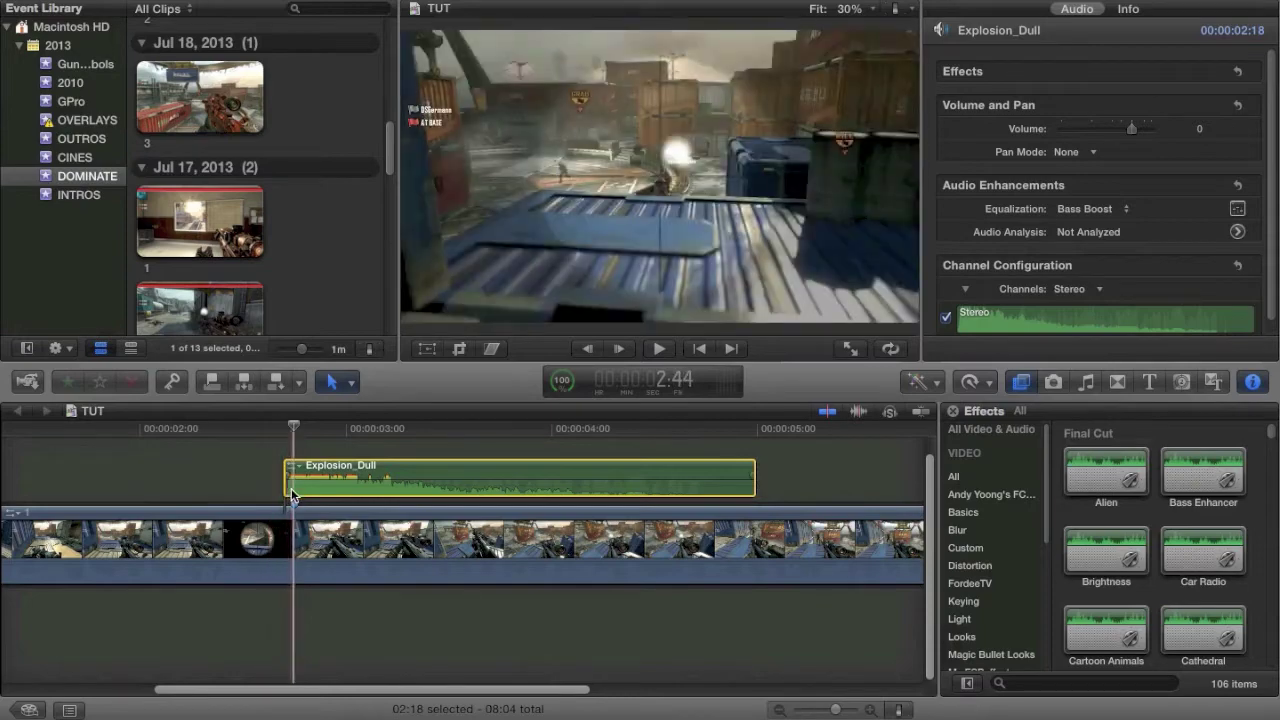
# - Lower Explosion_Dull to -6 dB, try a quieter level, then undo back to -6 dB
pyautogui.moveTo(385, 477)
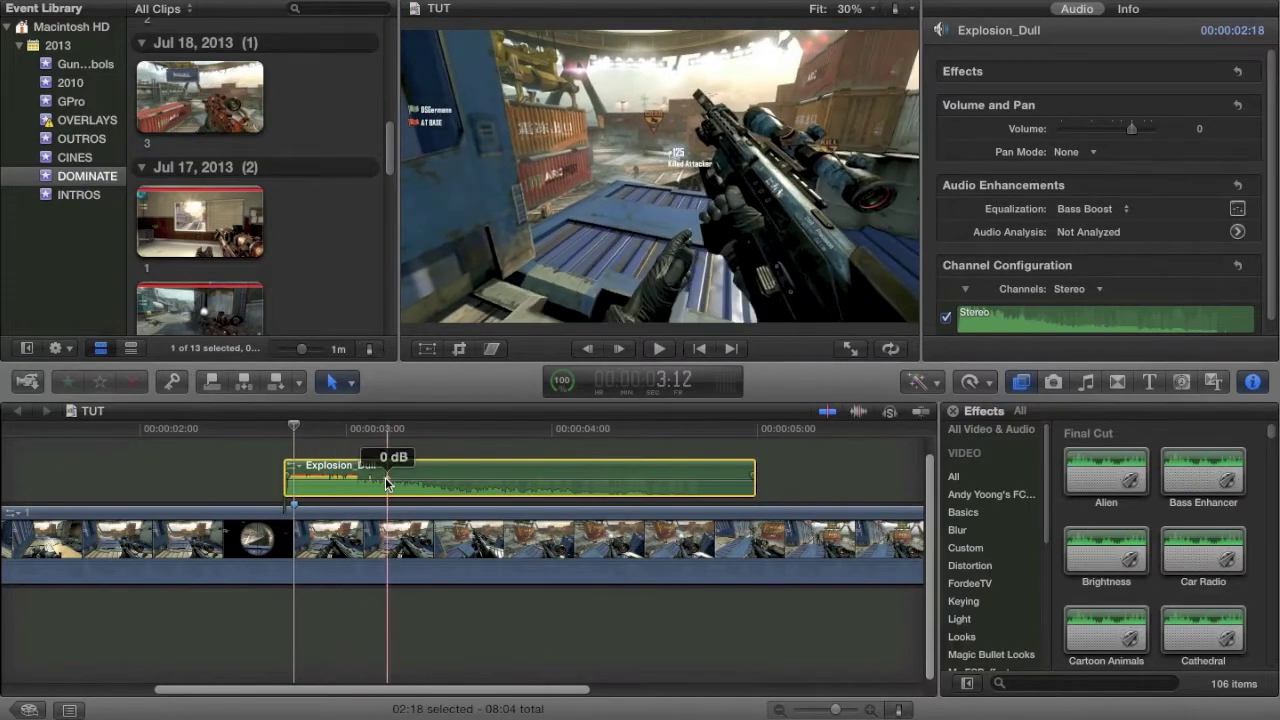
pyautogui.moveTo(384, 478); pyautogui.dragTo(384, 480)
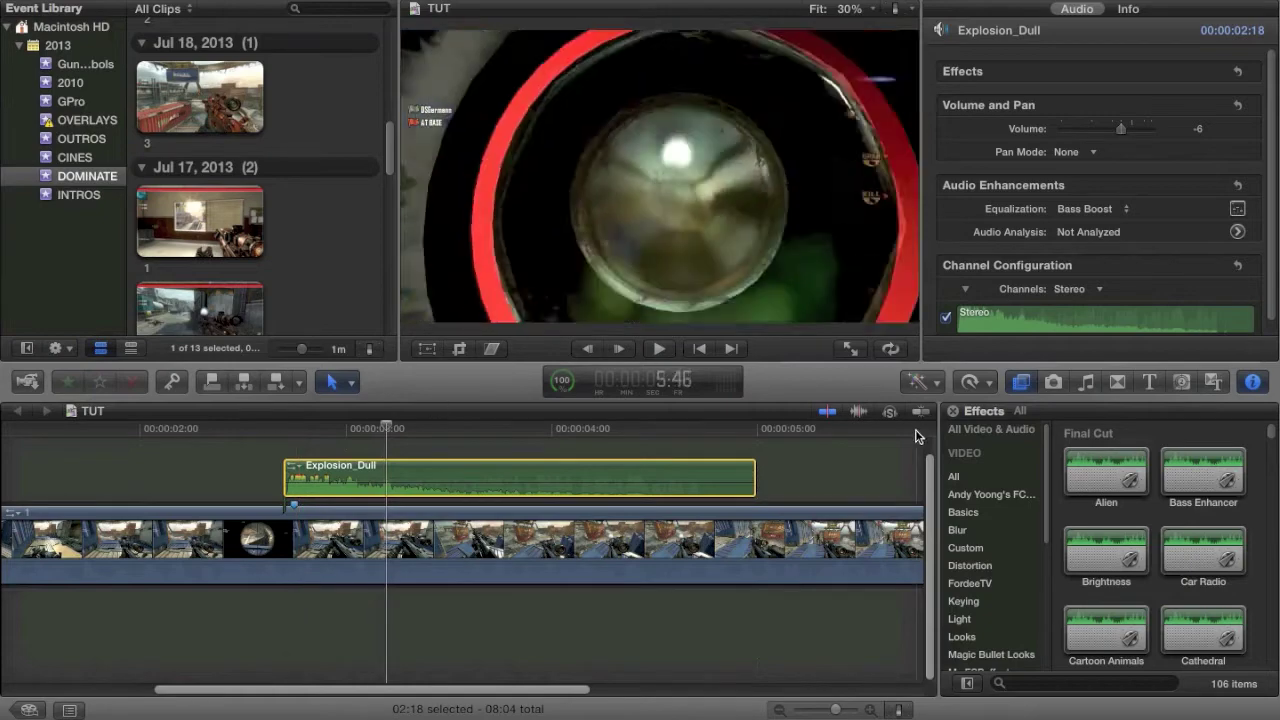
pyautogui.moveTo(560, 481)
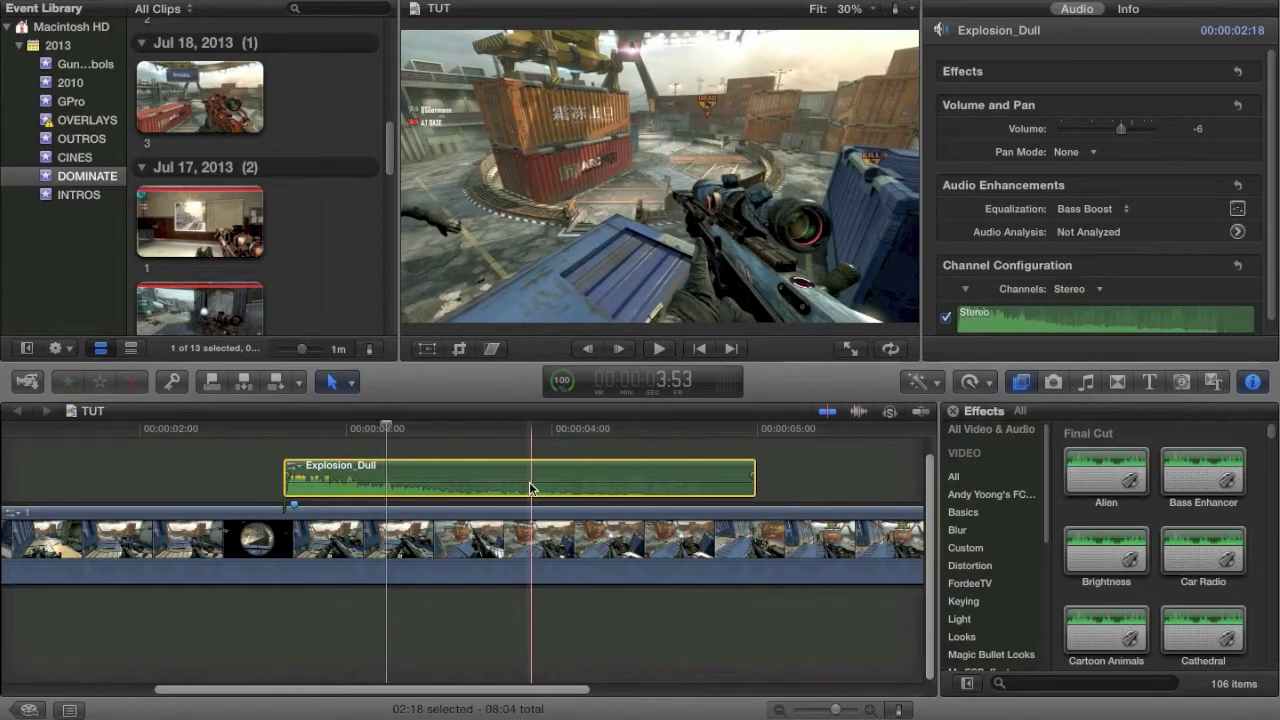
pyautogui.moveTo(500, 481); pyautogui.dragTo(501, 481)
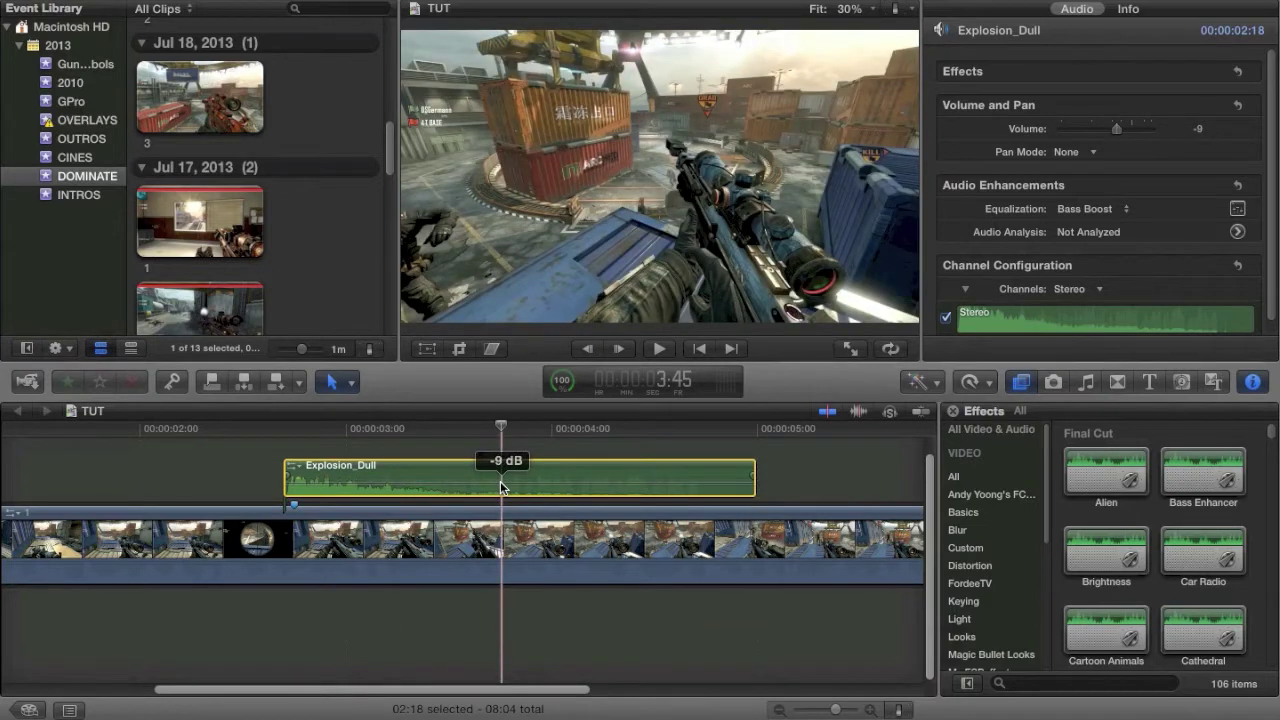
pyautogui.press('super+z')
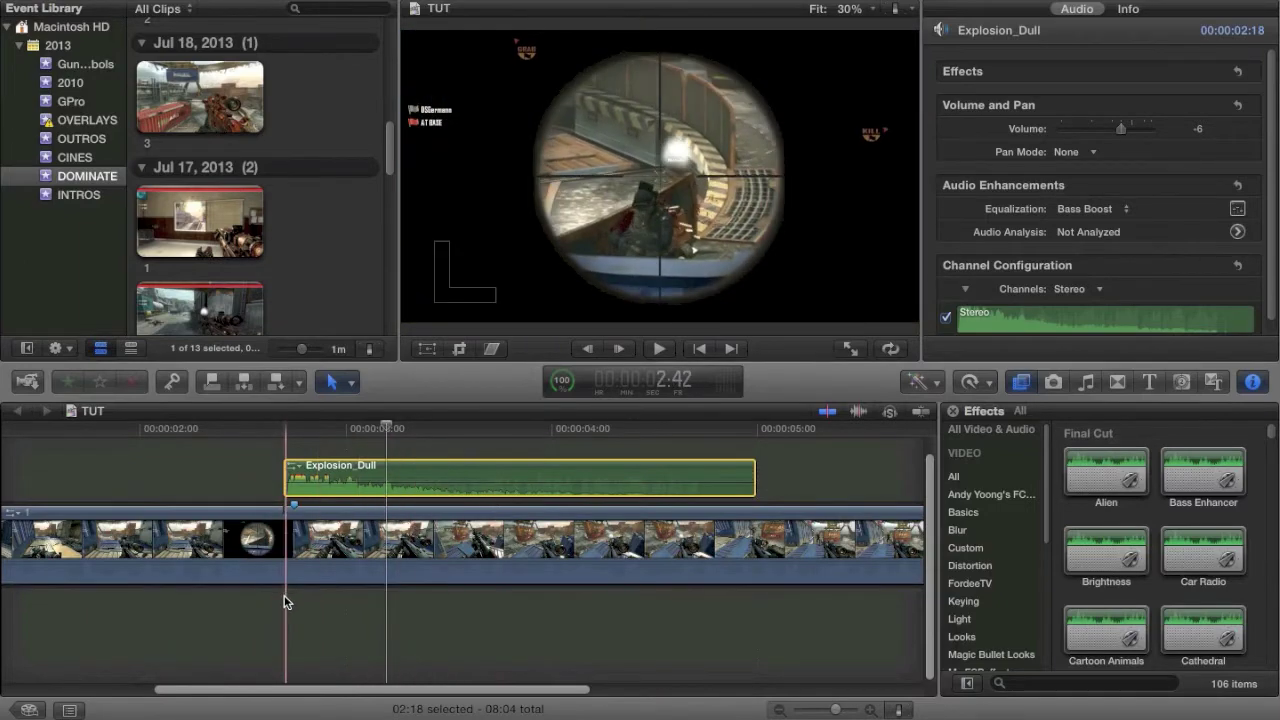
# - Search effects for 'muff', apply Muffled to Explosion_Dull, then clear the search
pyautogui.click(1143, 686)
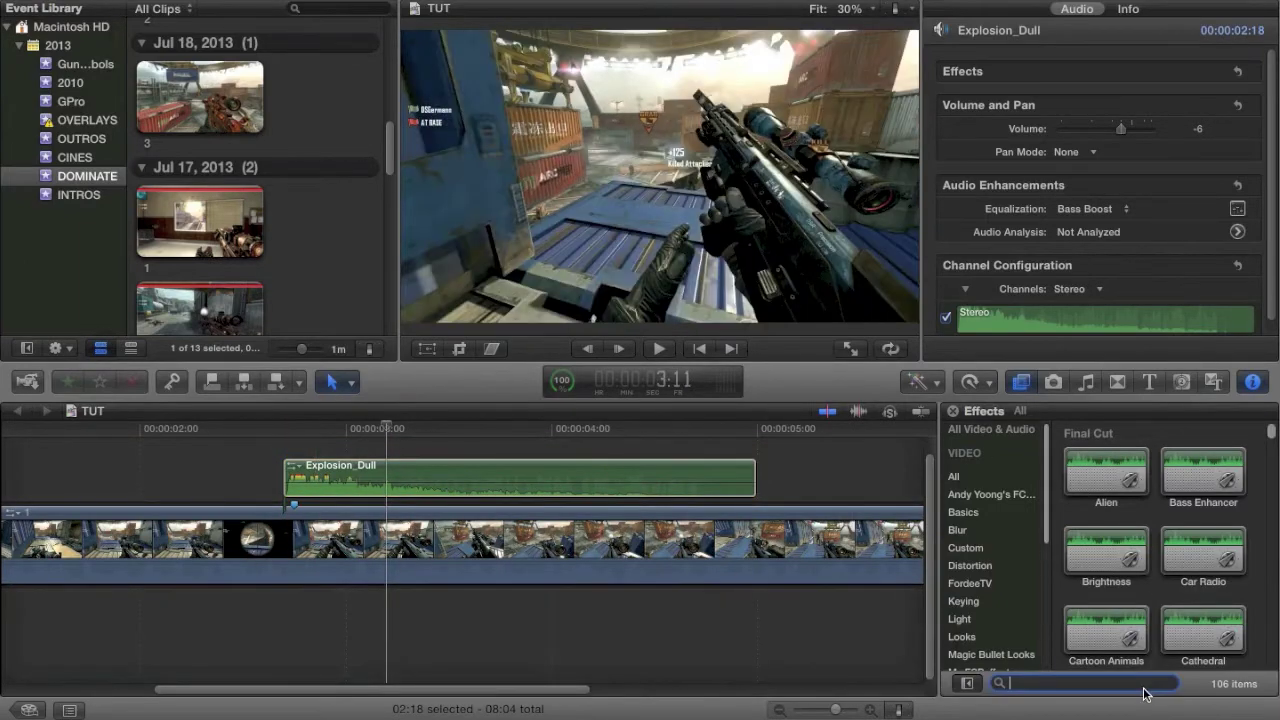
pyautogui.write('muff')
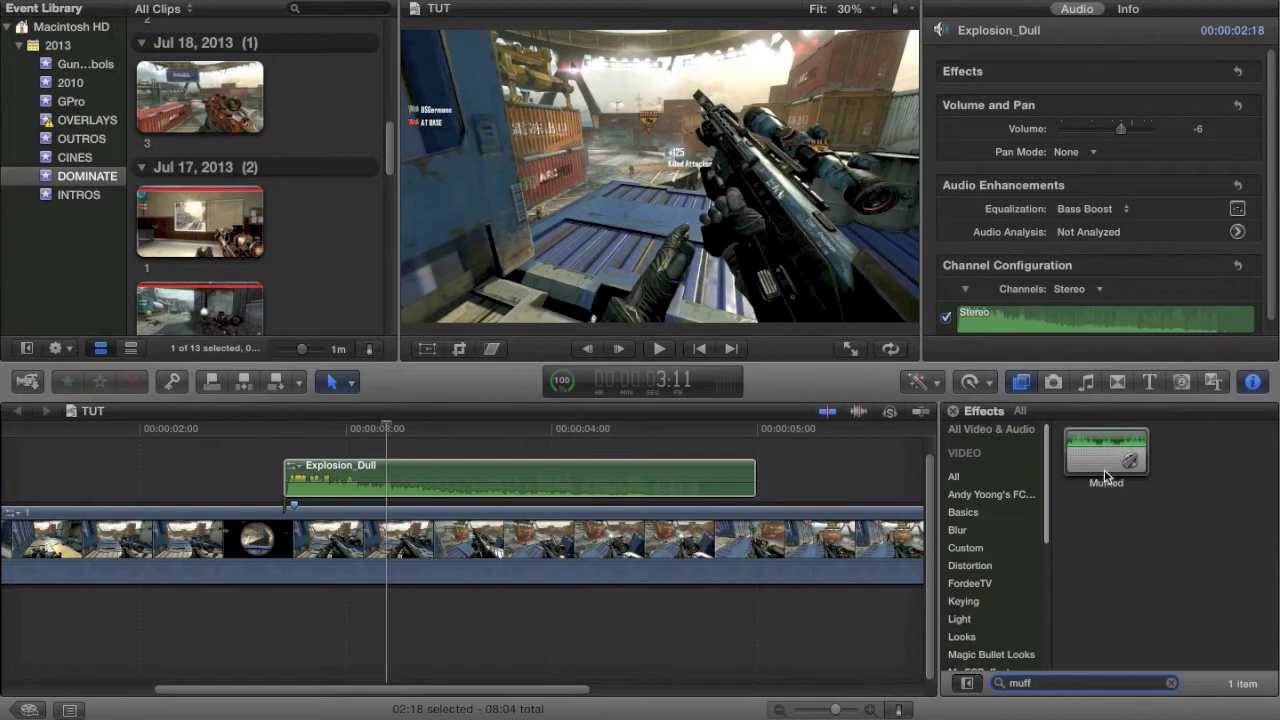
pyautogui.moveTo(1106, 476); pyautogui.dragTo(464, 487)
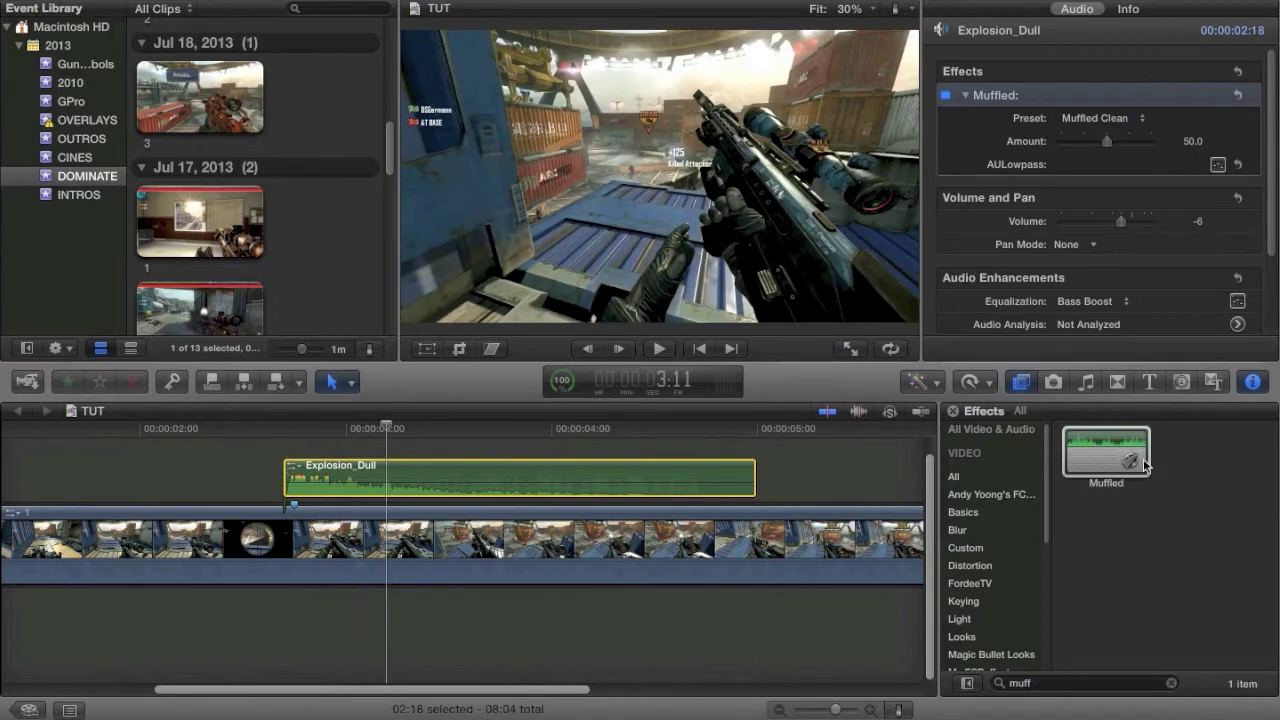
pyautogui.click(1038, 516)
pyautogui.scroll(-5, 1016, 557)
pyautogui.click(1171, 683)
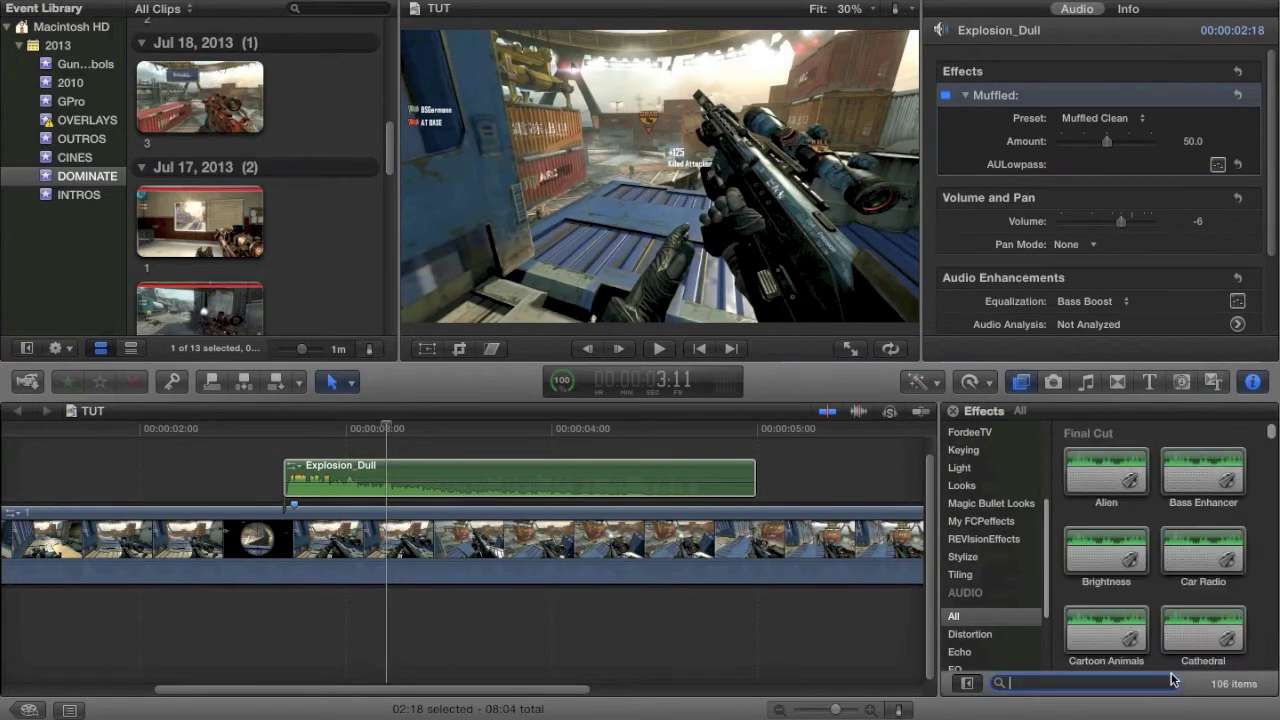
# - Search effects for 'noise' and apply Denoiser to Explosion_Dull after Muffled
pyautogui.scroll(-5, 1193, 558)
pyautogui.scroll(-4, 1193, 558)
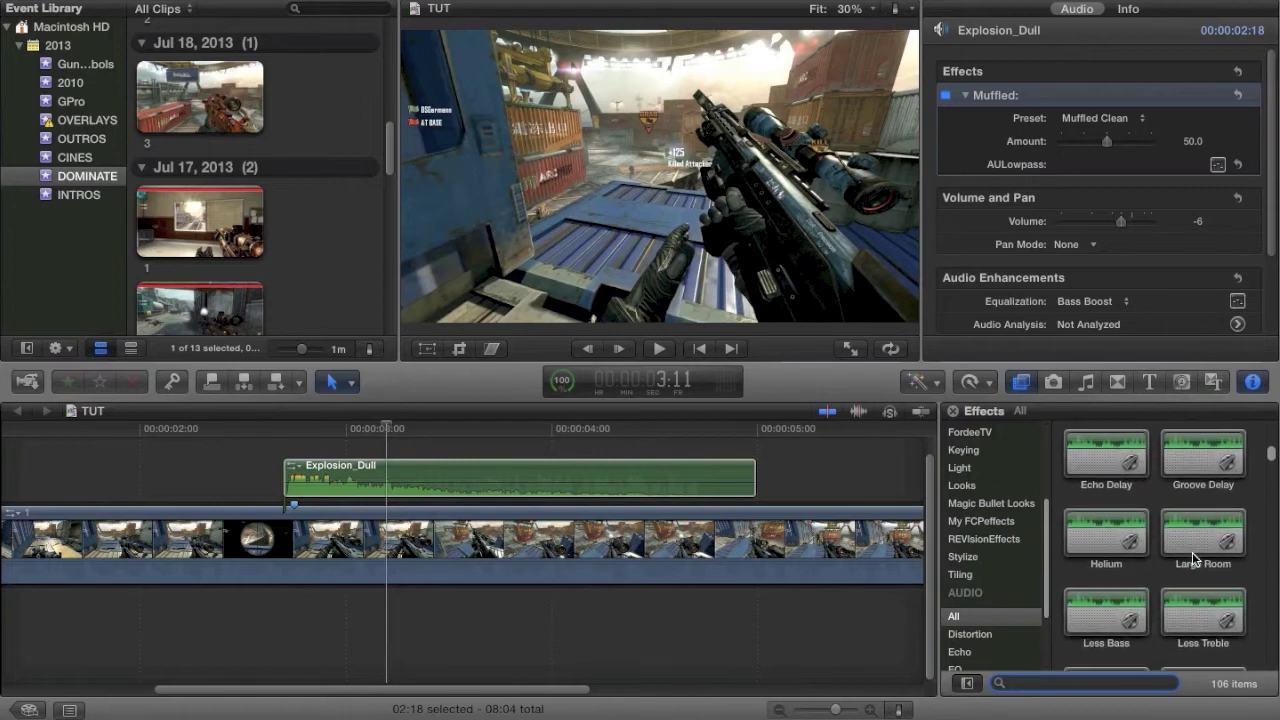
pyautogui.scroll(2, 1193, 560)
pyautogui.scroll(1, 1193, 558)
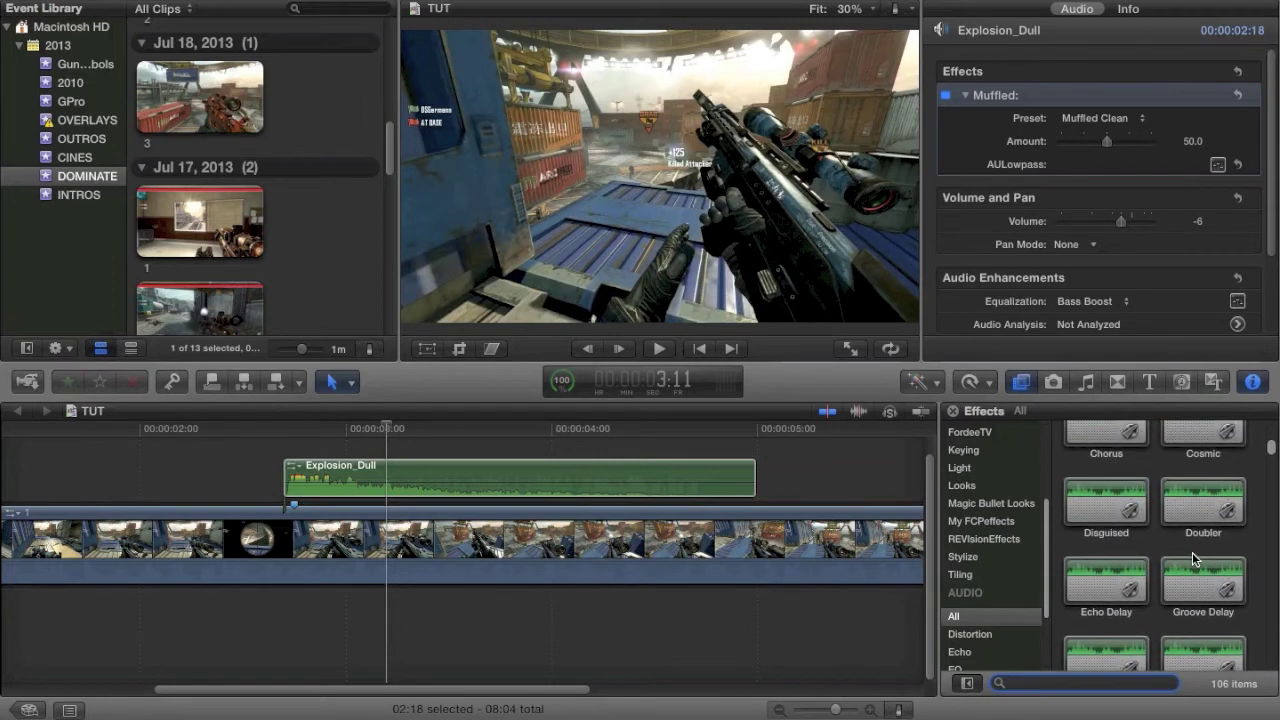
pyautogui.scroll(-1, 1192, 552)
pyautogui.click(1140, 695)
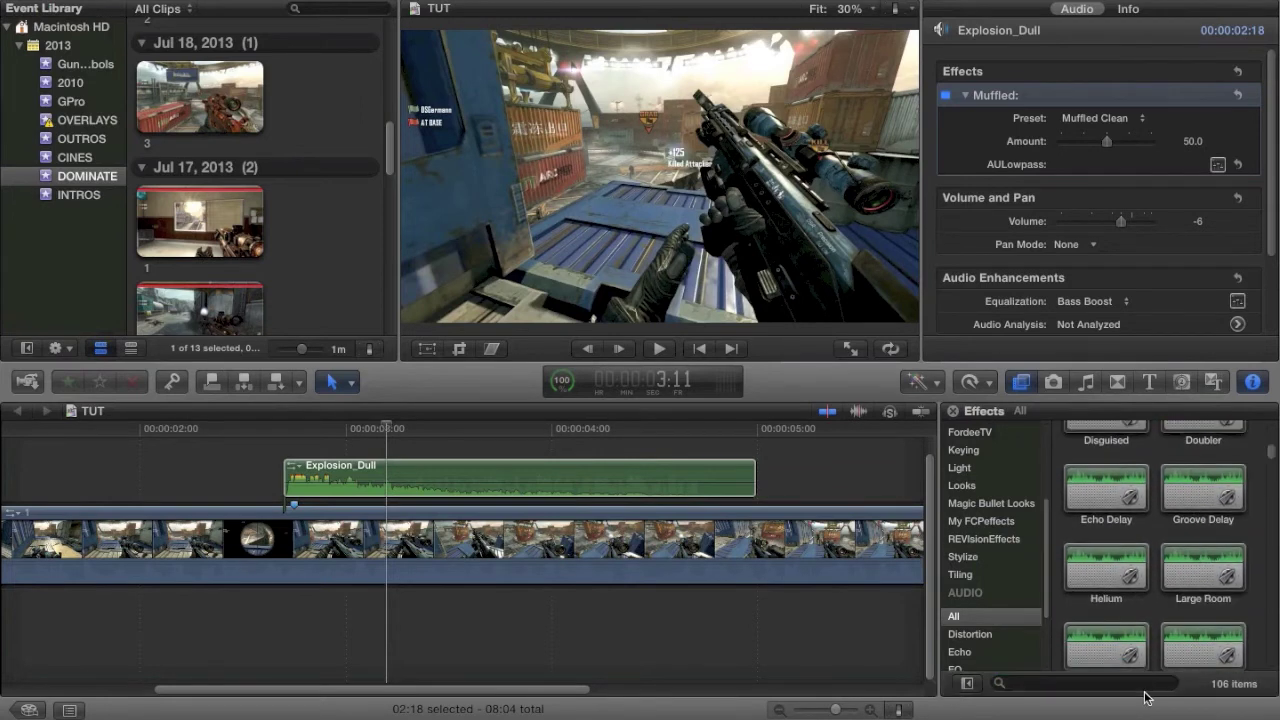
pyautogui.click(1133, 688)
pyautogui.write('n')
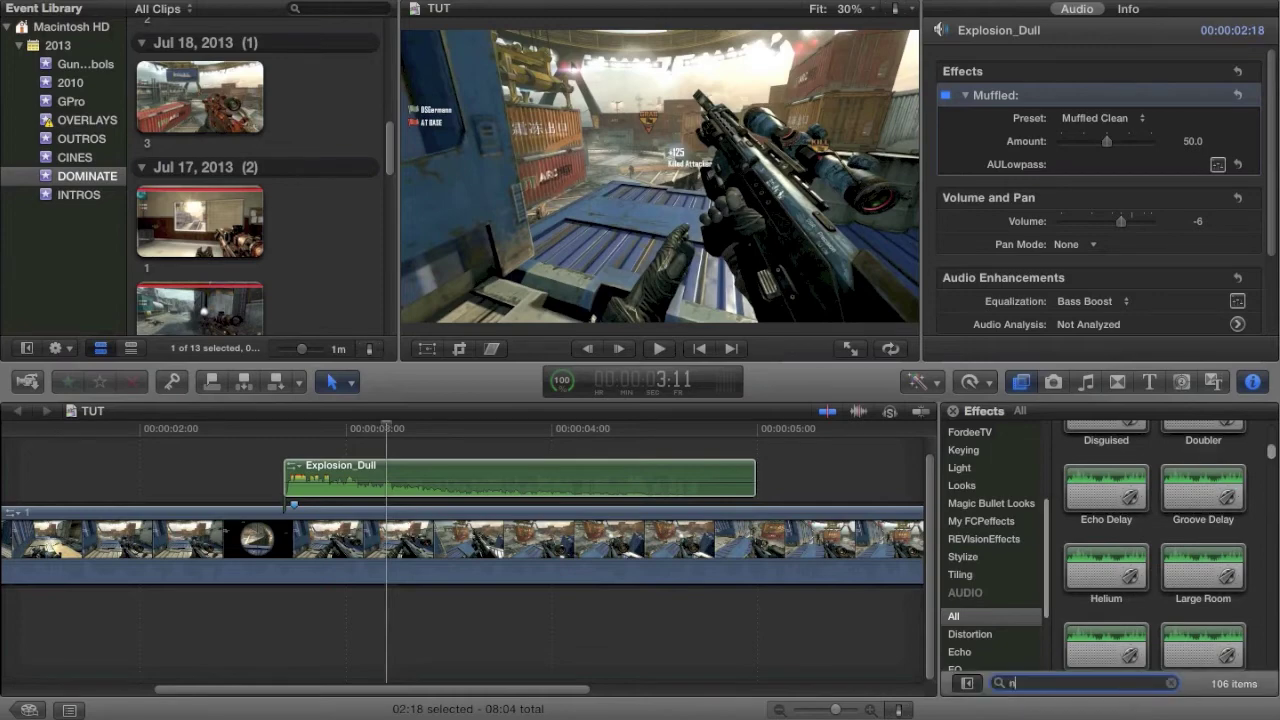
pyautogui.write('oise')
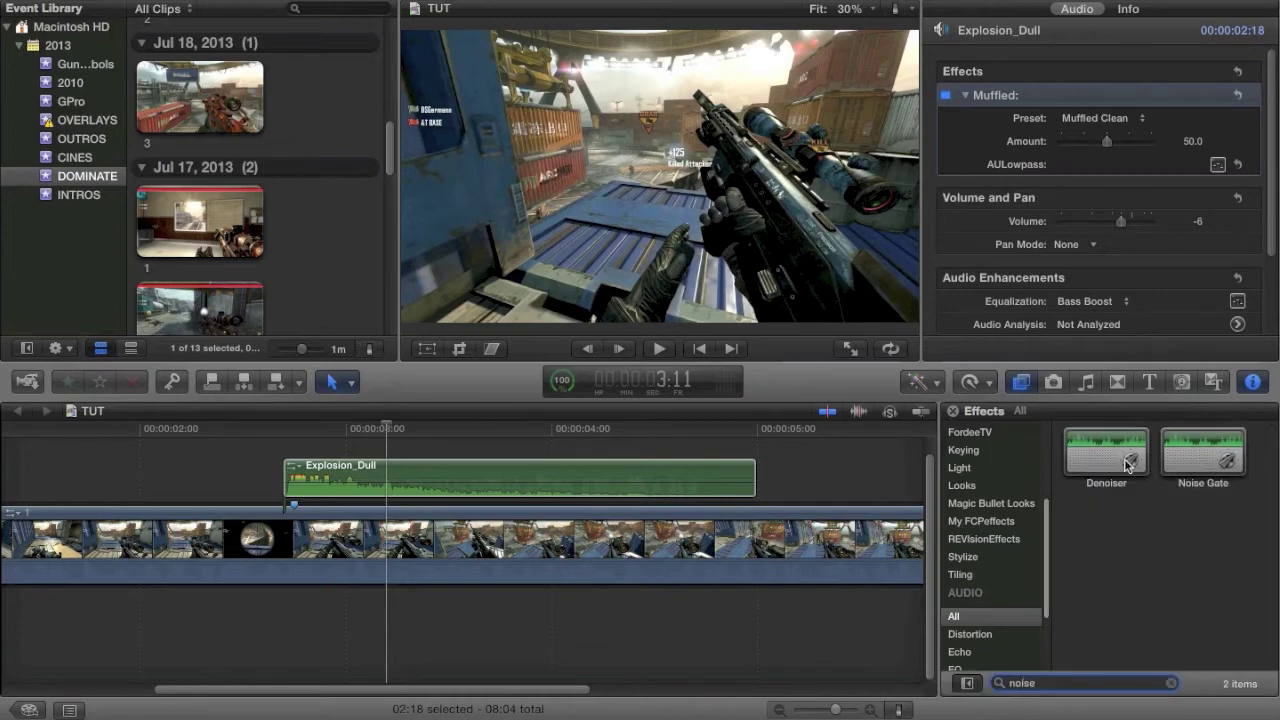
pyautogui.moveTo(1128, 463); pyautogui.dragTo(437, 478)
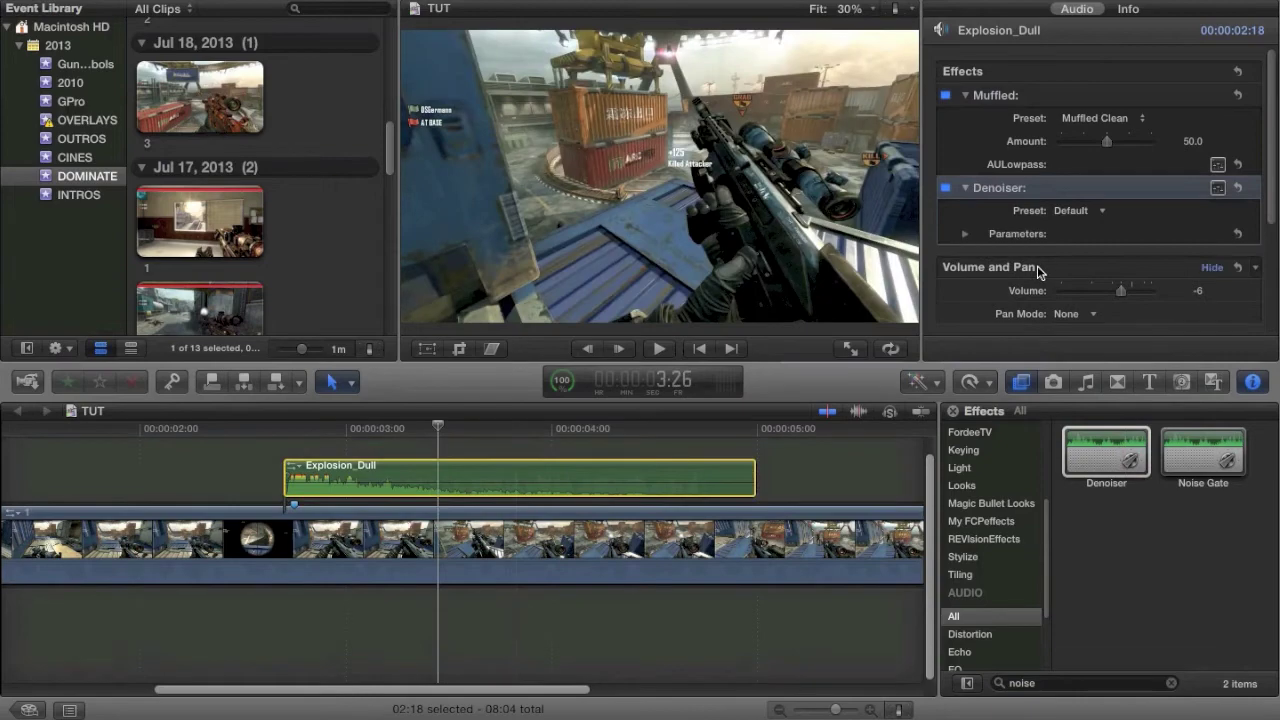
# - Expand the Denoiser's Parameters in the Audio inspector and check the clip's volume
pyautogui.click(965, 234)
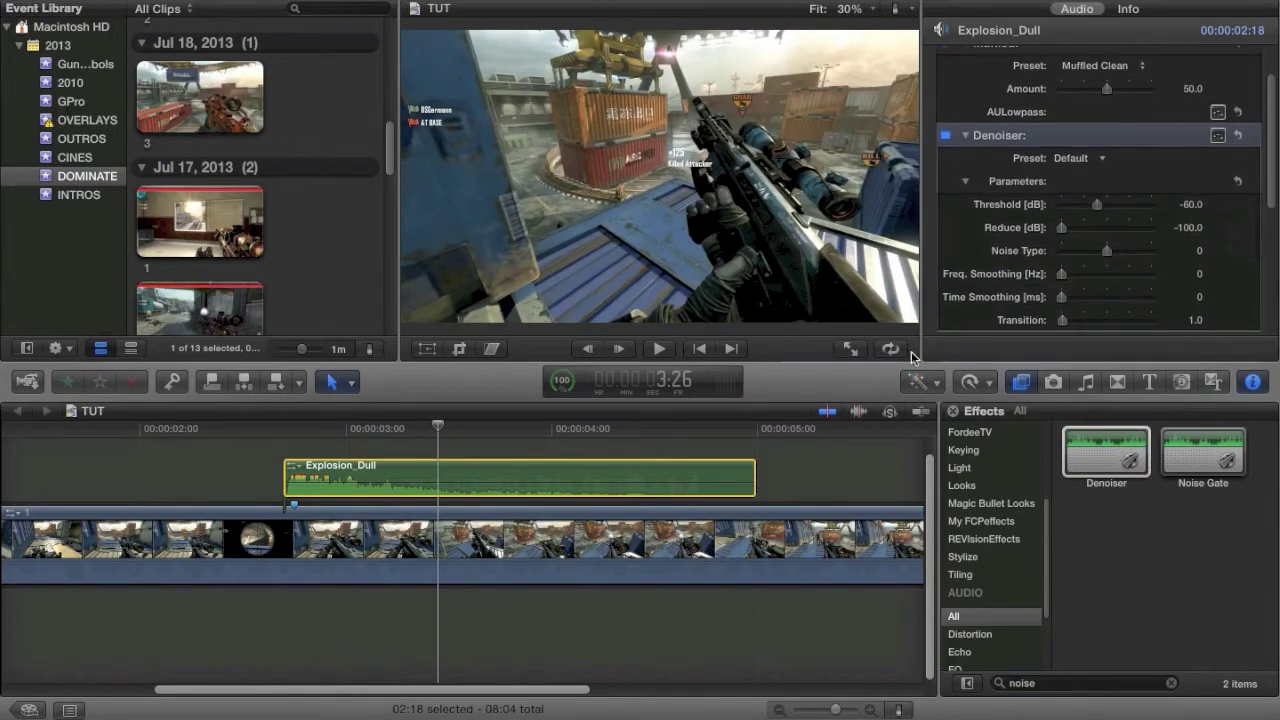
pyautogui.moveTo(395, 472); pyautogui.dragTo(395, 487)
pyautogui.scroll(3, 1087, 189)
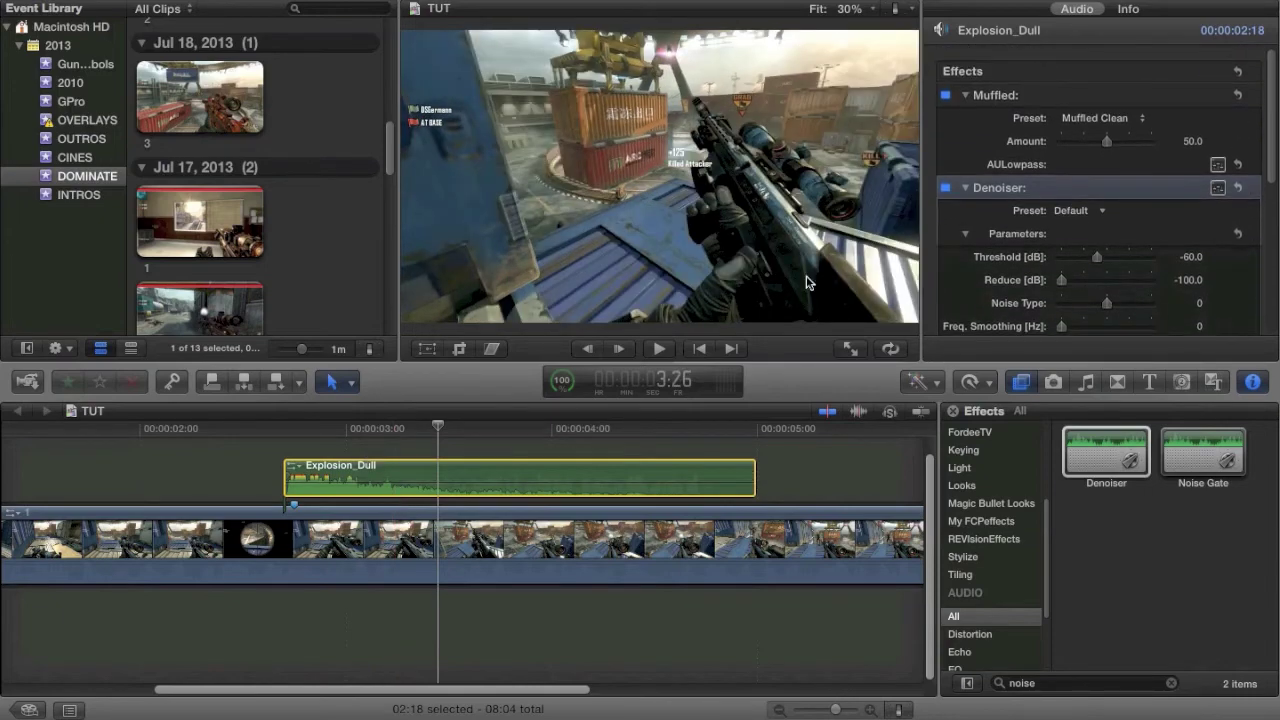
# - Show Explosion_Dull's Equalization preset list under Audio Enhancements, with Bass Boost still selected
pyautogui.scroll(-10, 1029, 228)
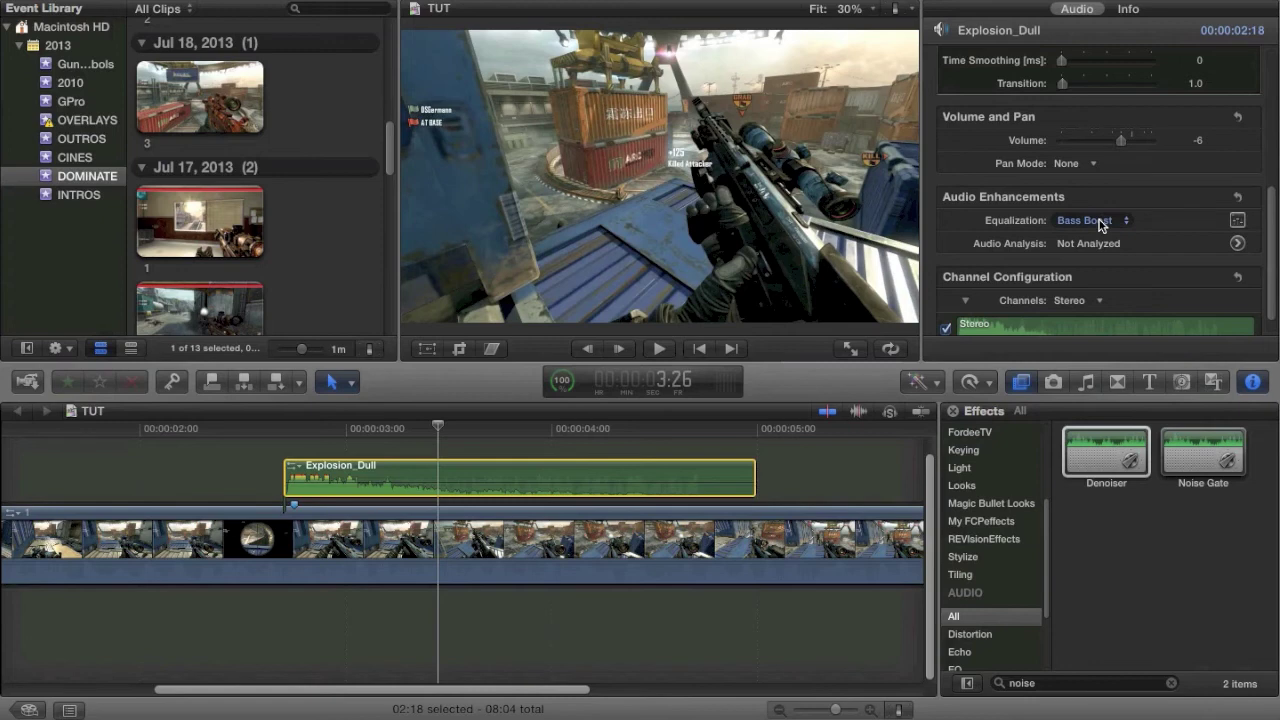
pyautogui.click(1090, 220)
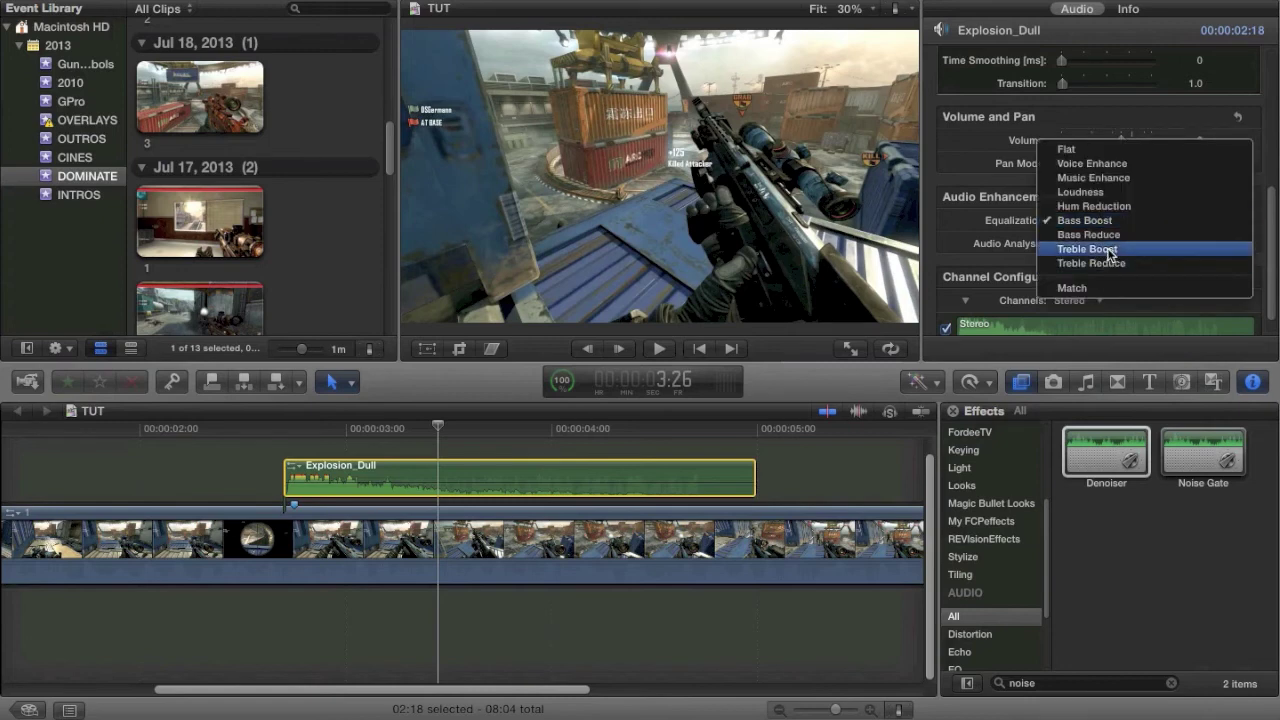